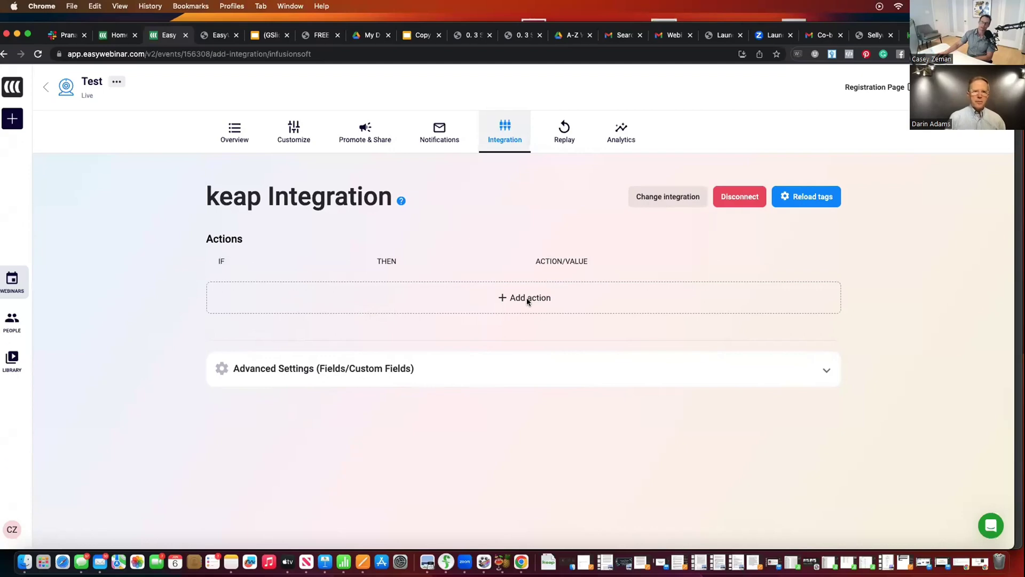
- Add a Keap integration action with "Joined webinar after" as its triggering event, and view its hour options
click(526, 297)
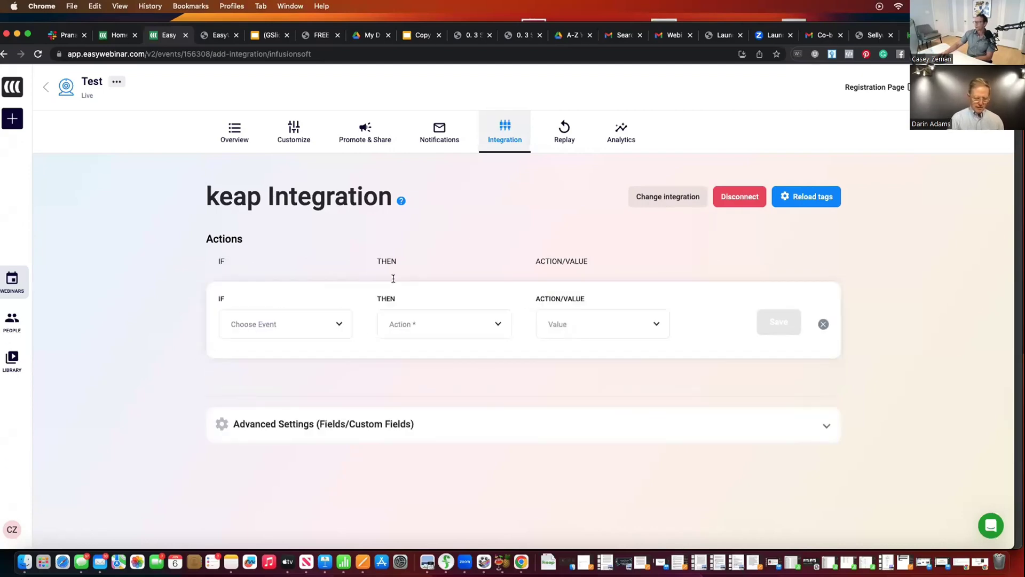
click(327, 332)
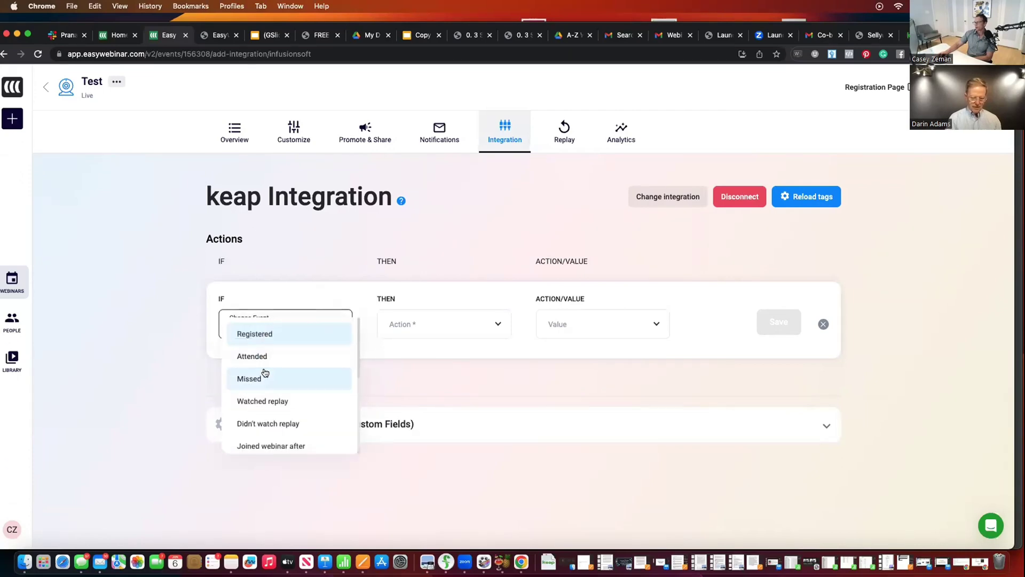
scroll(265, 372, down, 4)
scroll(265, 368, down, 2)
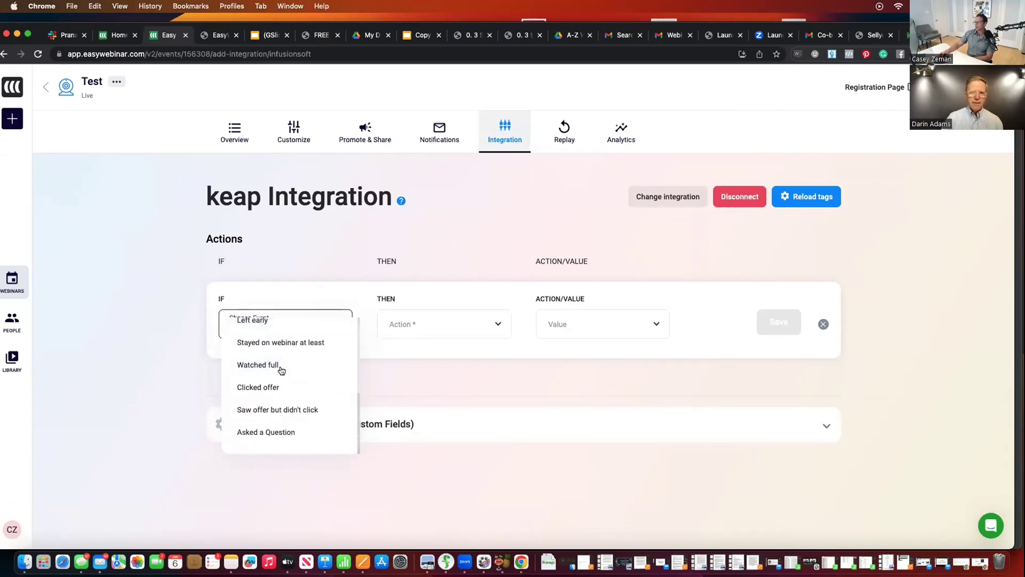
scroll(266, 368, up, 5)
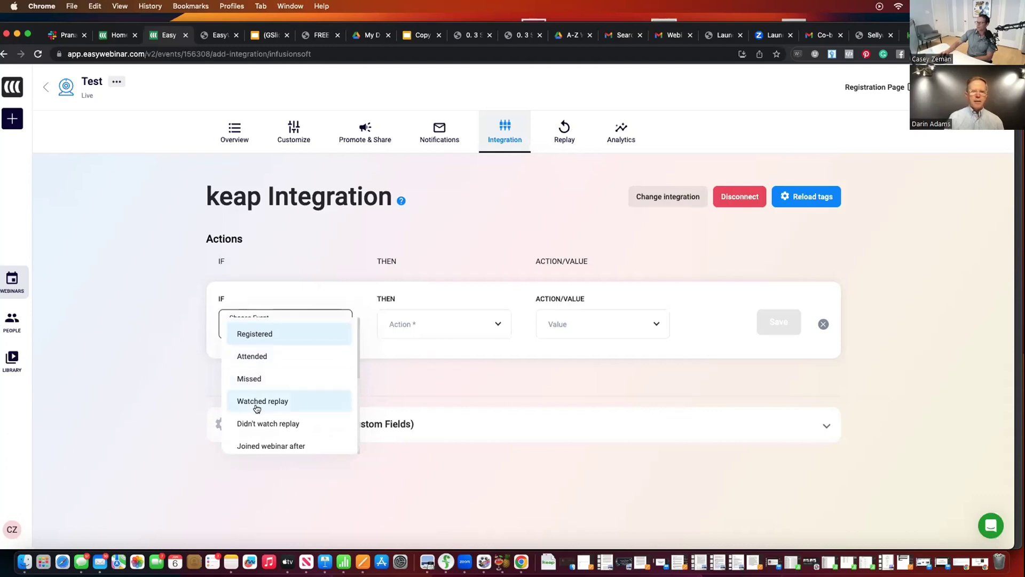
scroll(263, 427, down, 1)
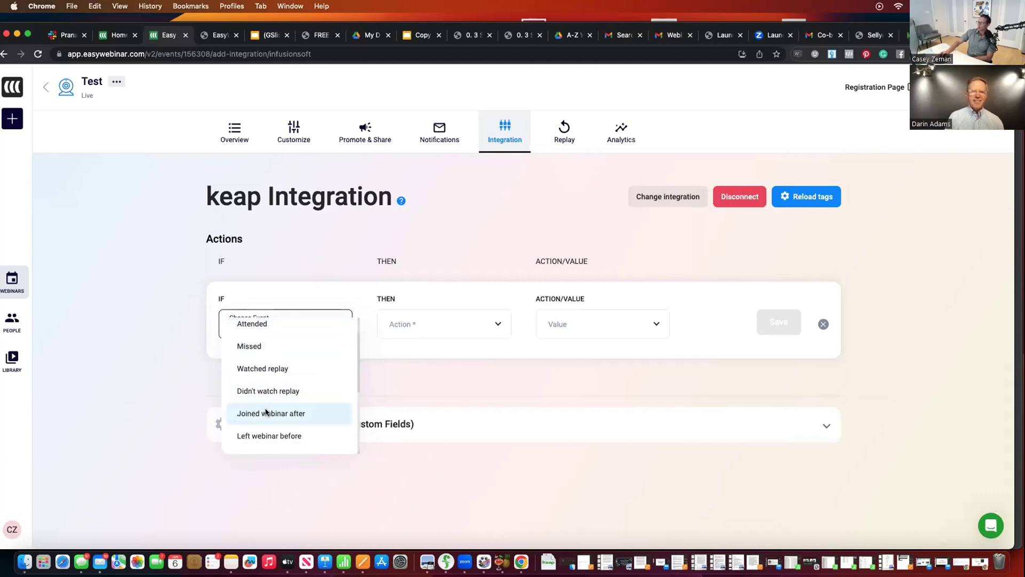
click(264, 414)
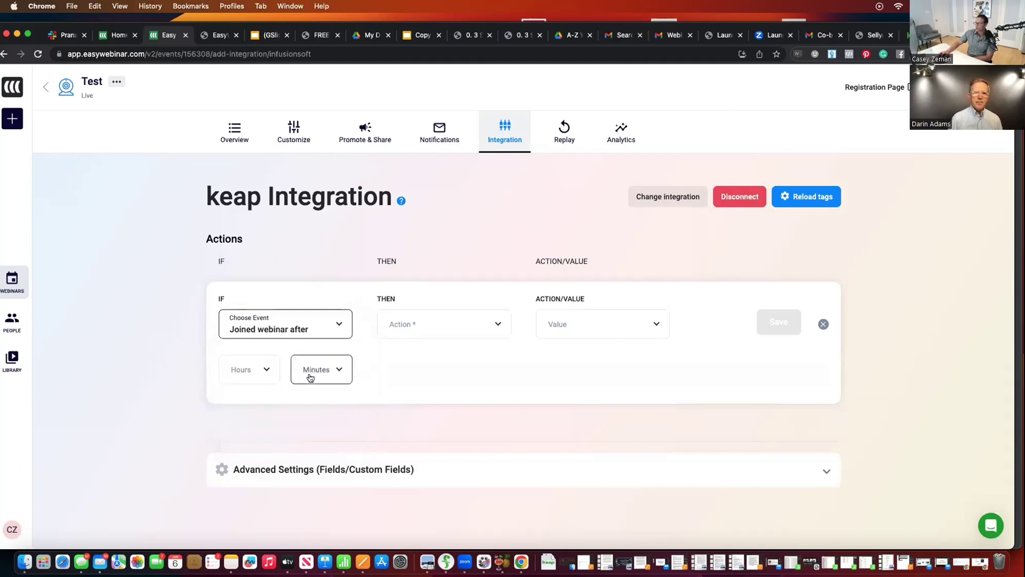
click(261, 371)
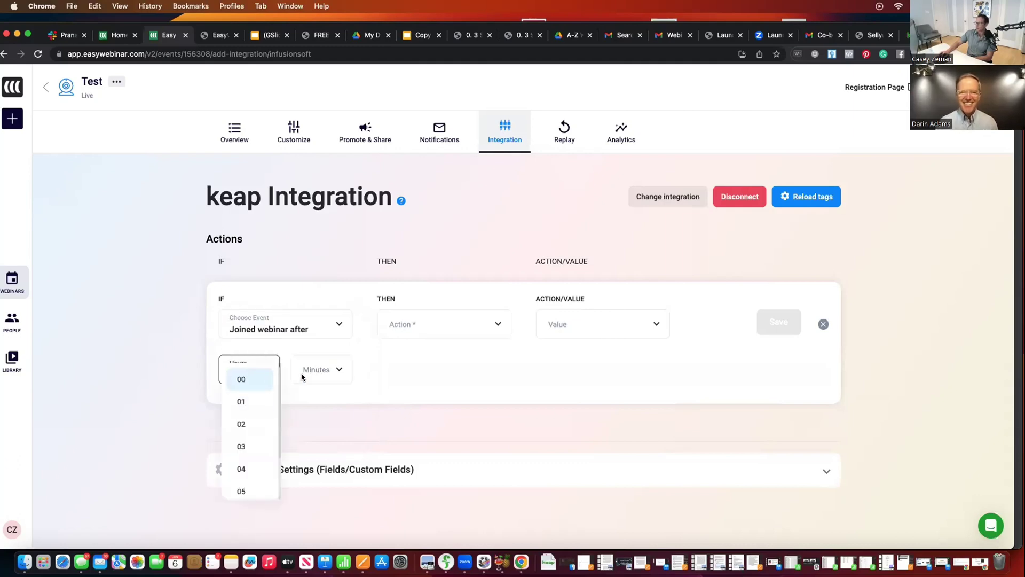
- Set the action's response to "Add tag" and browse the tags available as its value
click(419, 334)
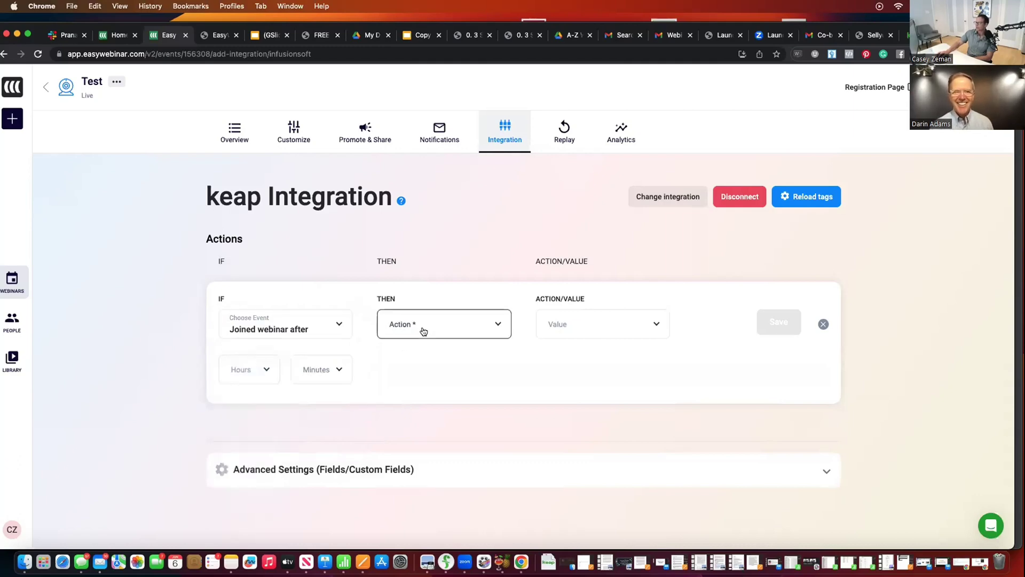
click(415, 334)
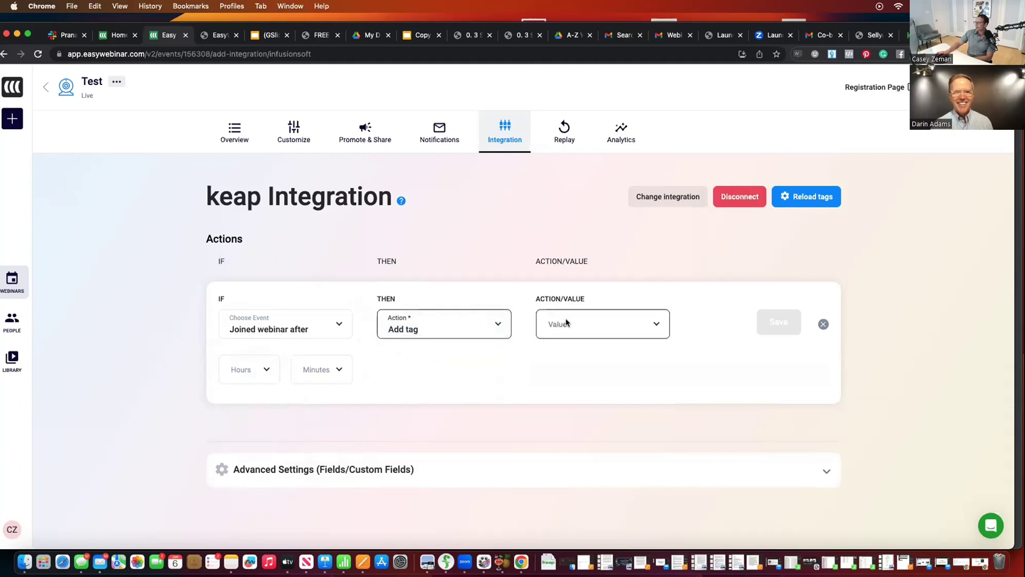
click(560, 323)
scroll(557, 404, down, 5)
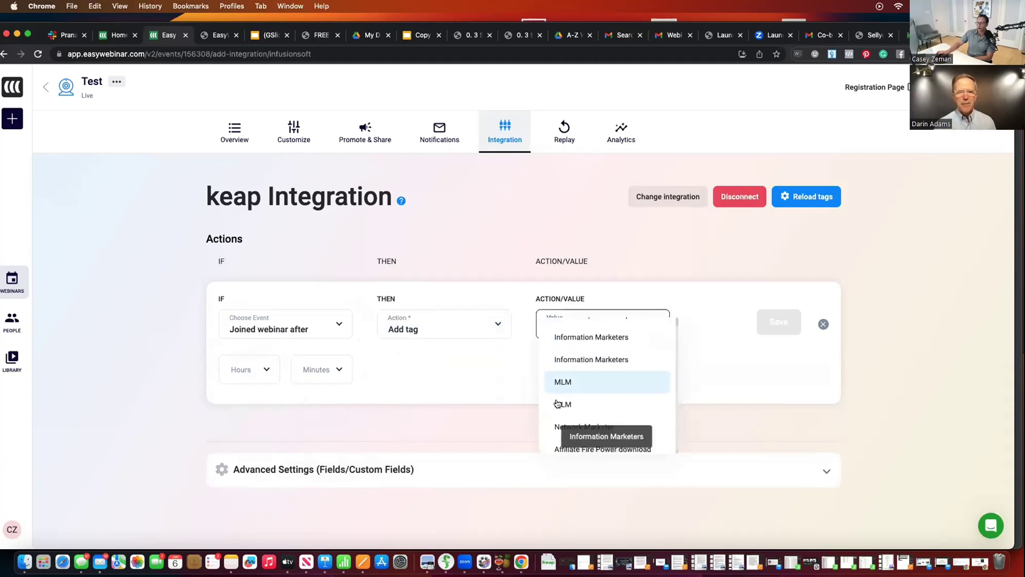
scroll(557, 404, up, 5)
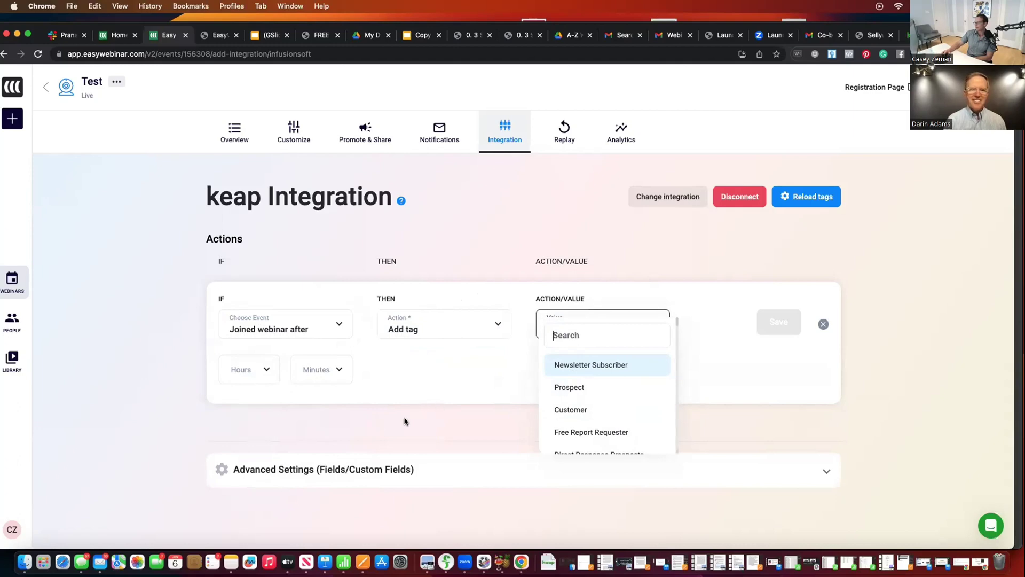
- Expand the advanced field settings and examine the CRM custom fields that can be assigned to Webinar Short Link
click(826, 473)
scroll(570, 483, down, 4)
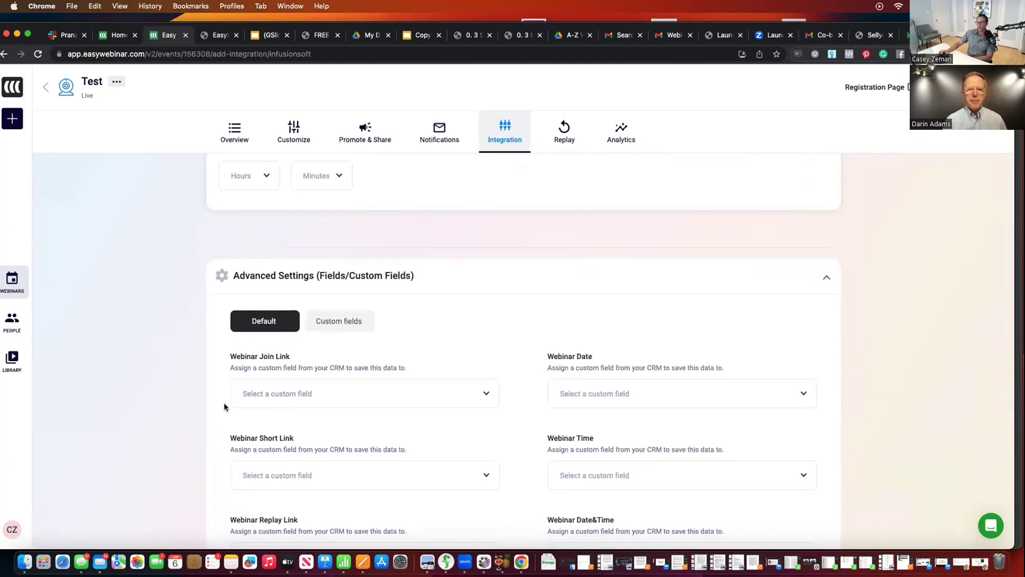
scroll(217, 406, down, 2)
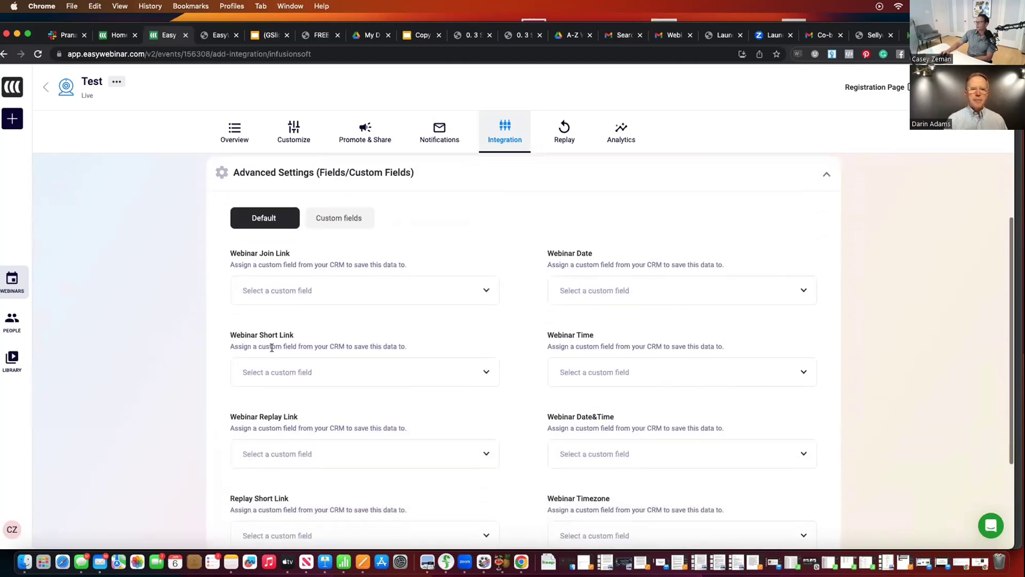
click(289, 373)
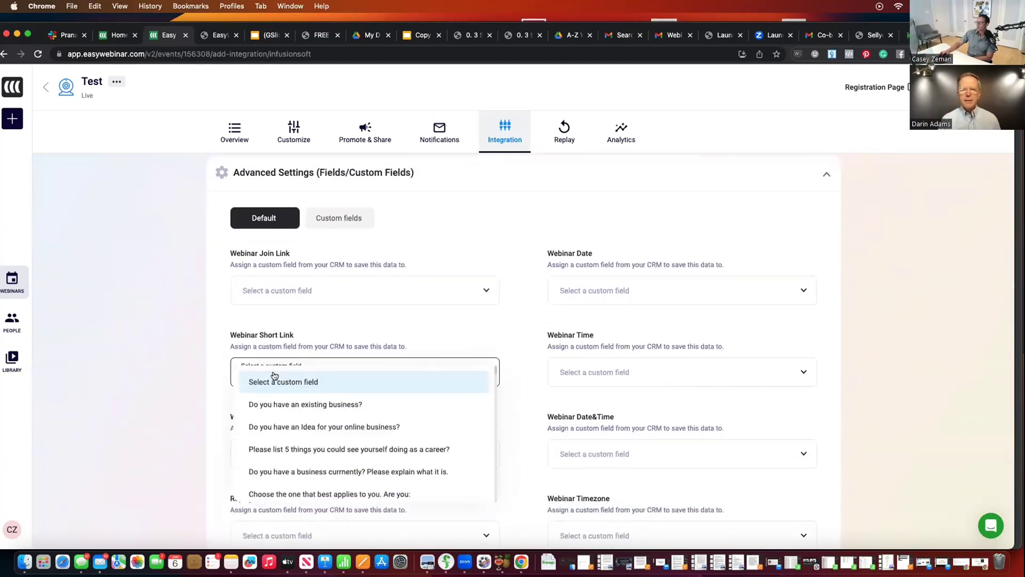
click(192, 373)
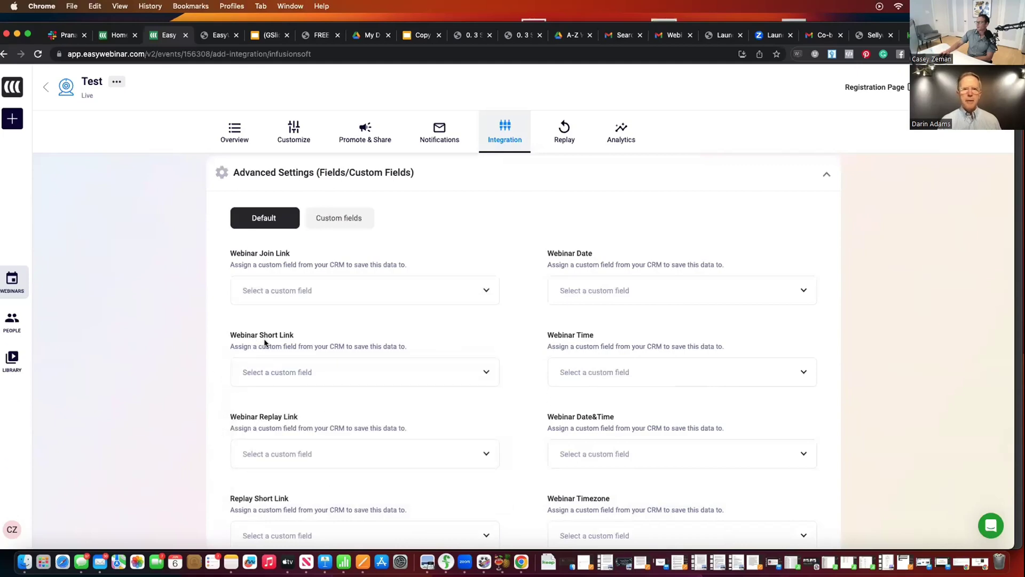
click(271, 369)
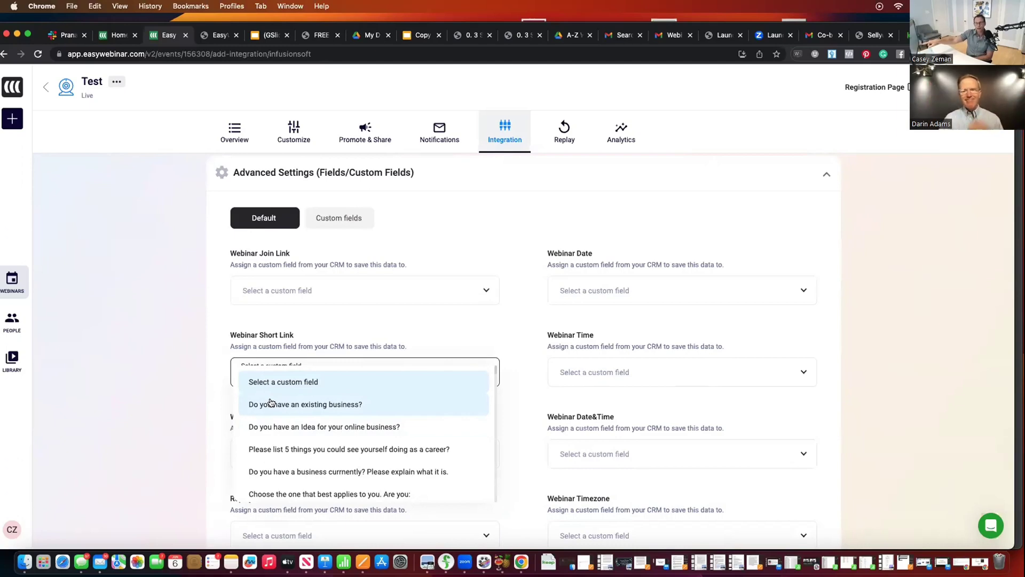
click(162, 372)
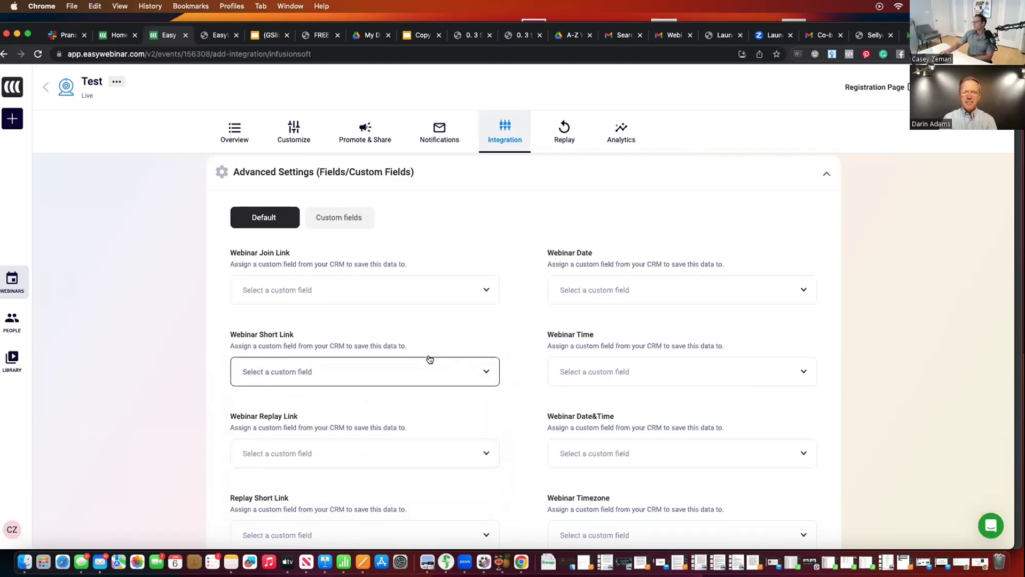
- Review the remaining default webinar fields that can be mapped to the CRM, from Webinar Replay Link to Webinar Affiliate
scroll(428, 360, down, 3)
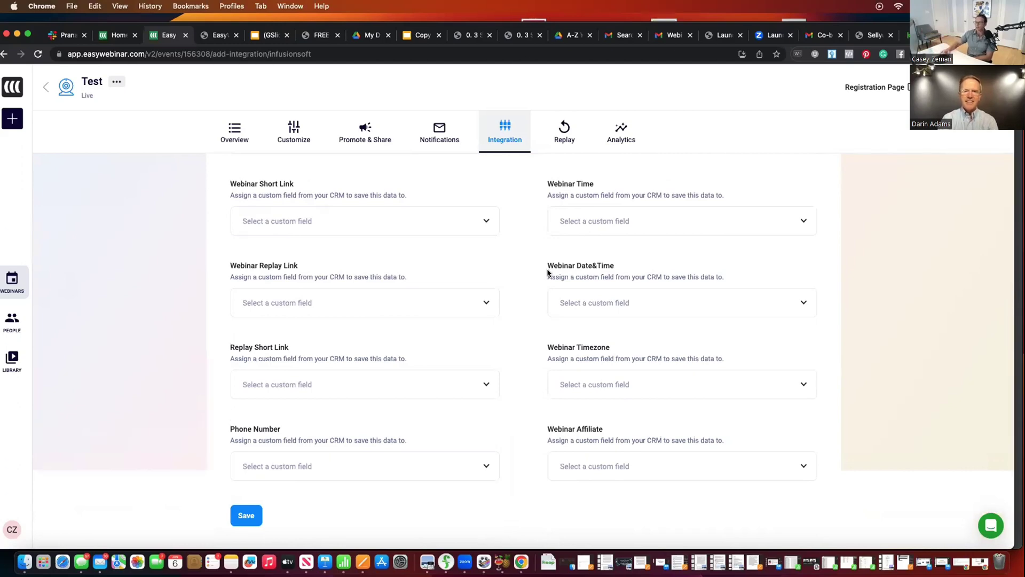
scroll(537, 278, up, 1)
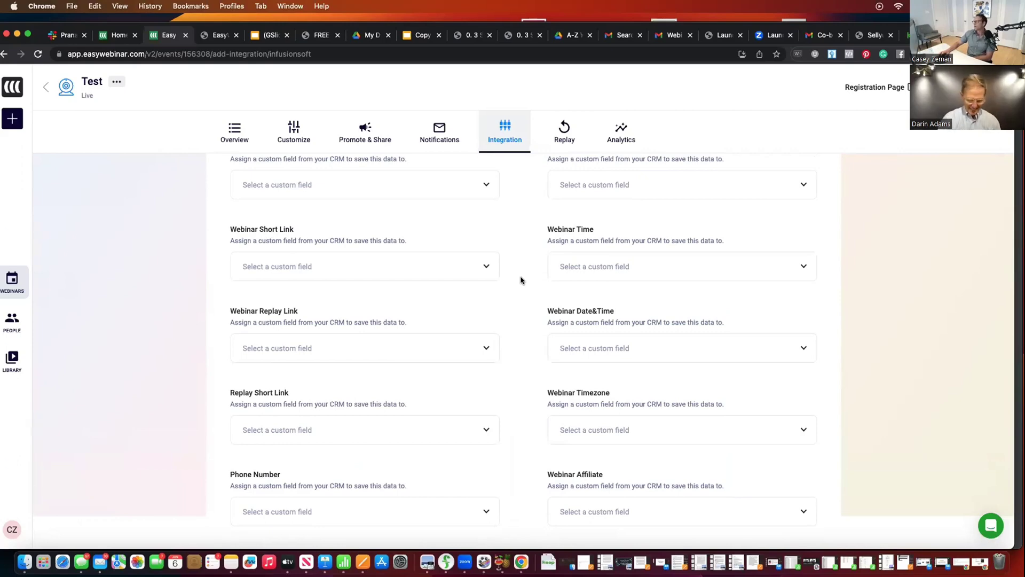
scroll(577, 258, down, 1)
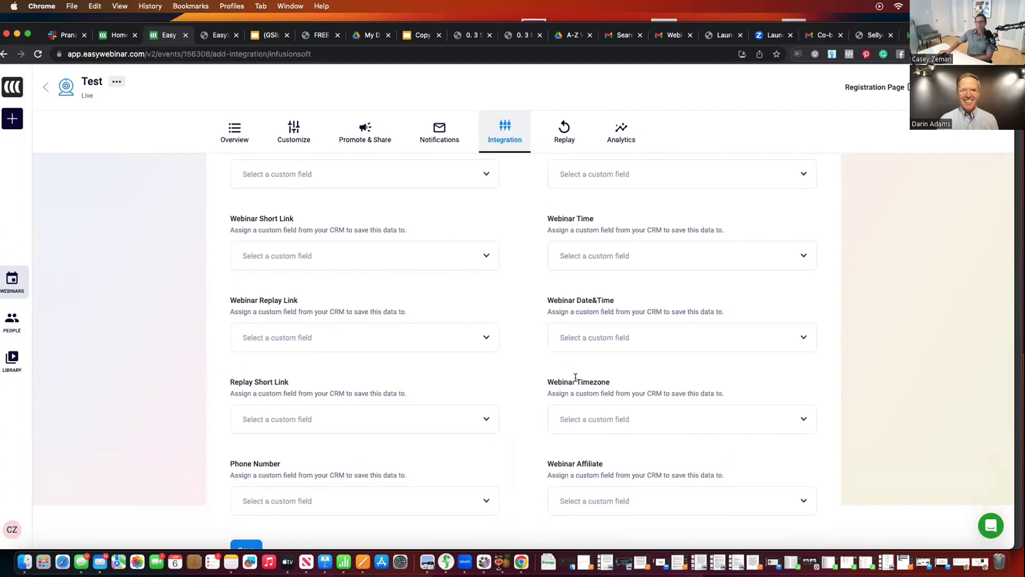
scroll(354, 383, down, 1)
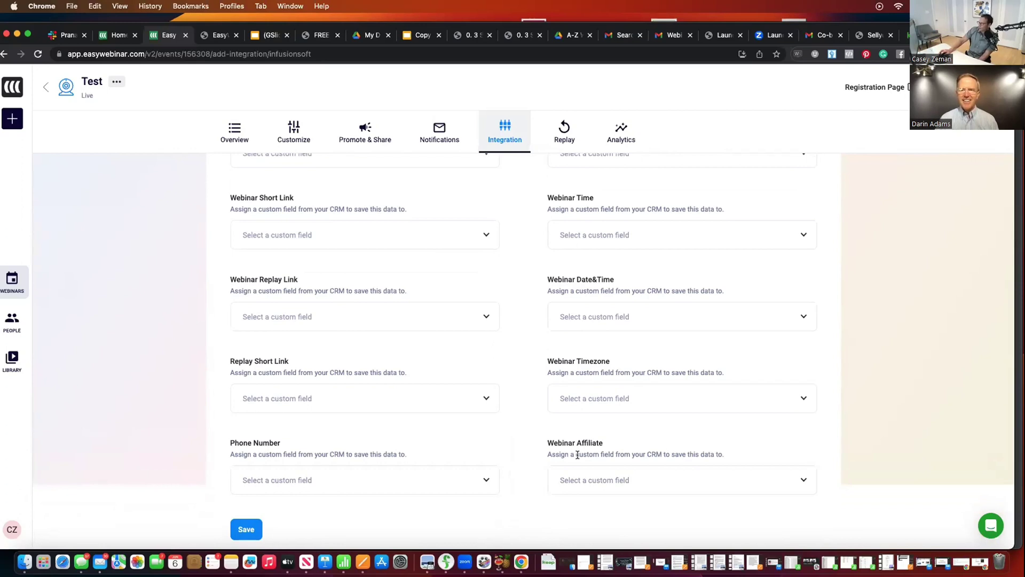
scroll(577, 456, up, 1)
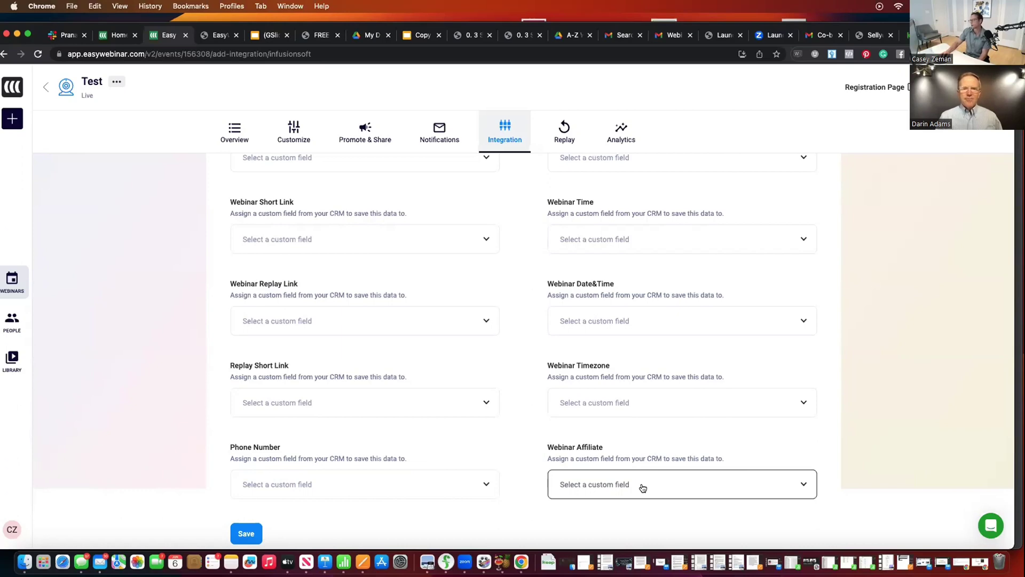
scroll(643, 488, down, 1)
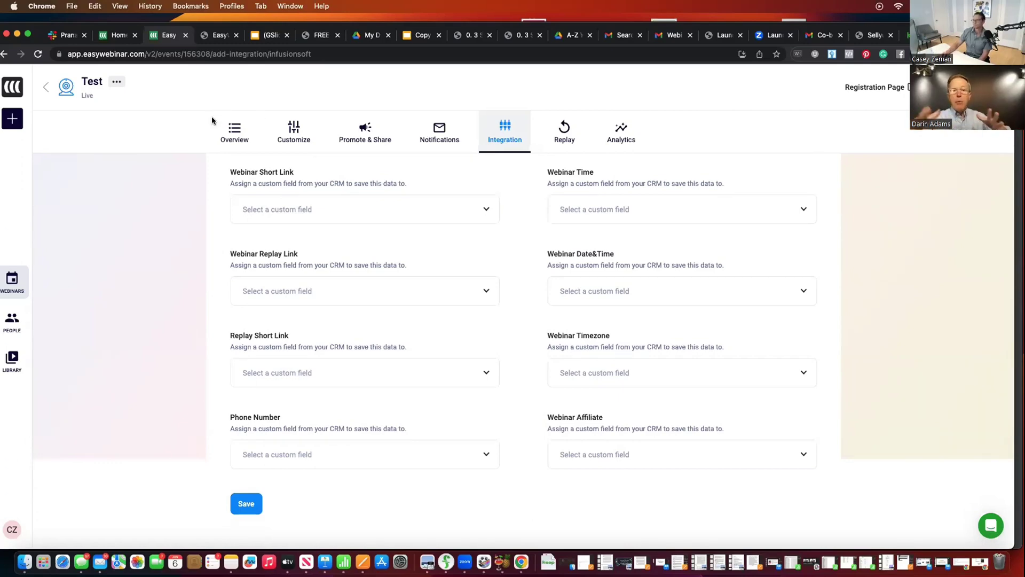
scroll(136, 235, up, 5)
scroll(136, 235, up, 4)
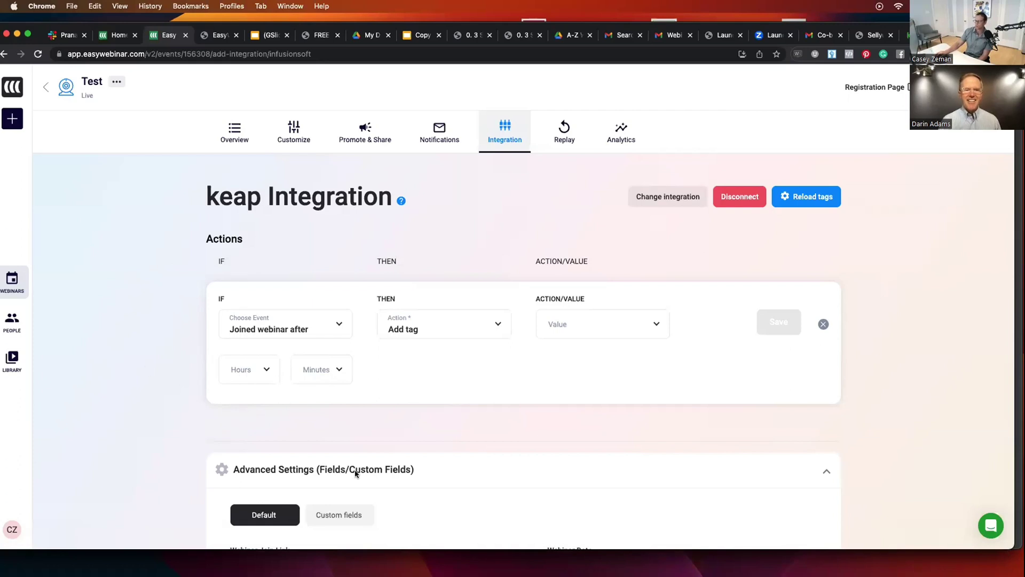
key(Tab)
click(226, 414)
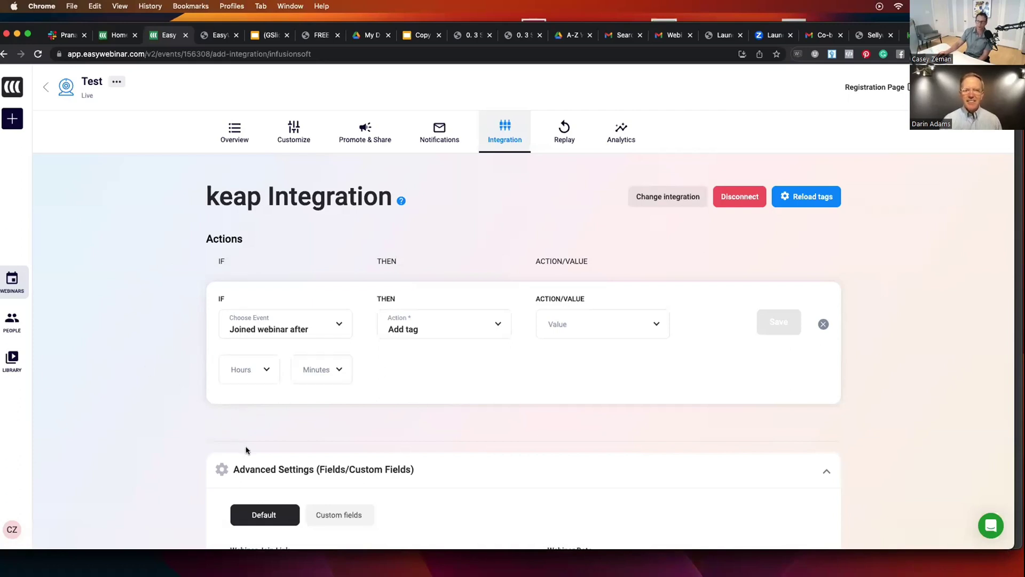